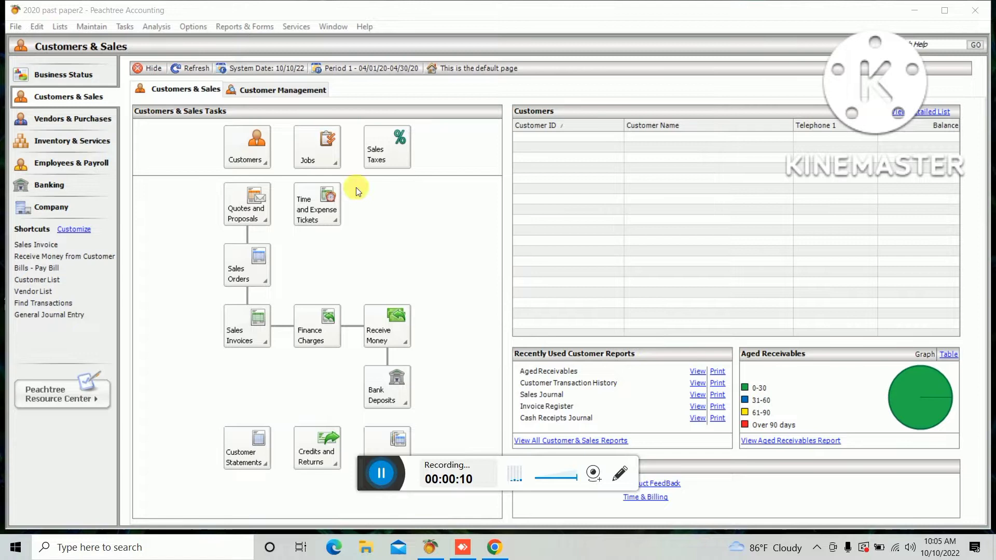
Bring up the File menu for the '2020 past paper2' company
left_click(19, 28)
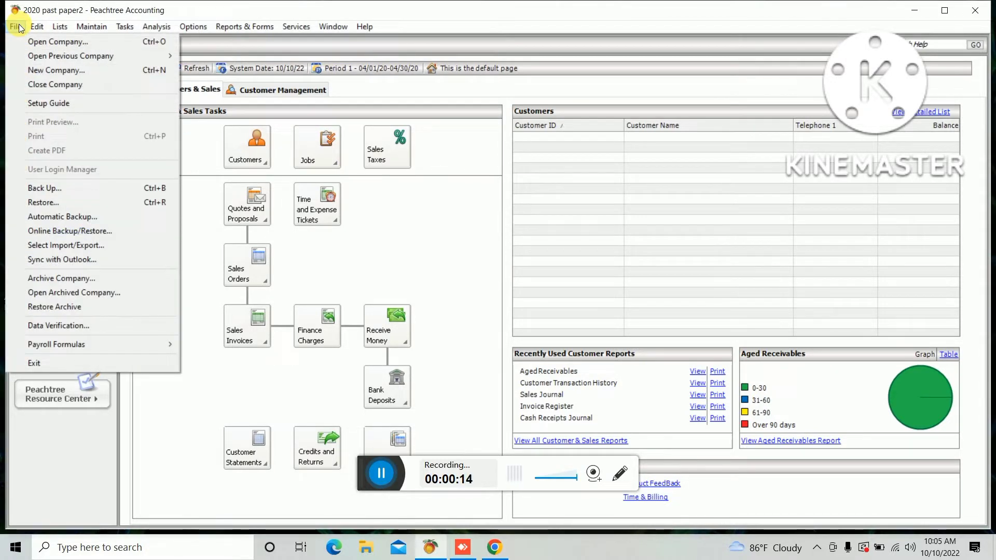
Start a backup of '2020 past paper2' including the company name
left_click(36, 189)
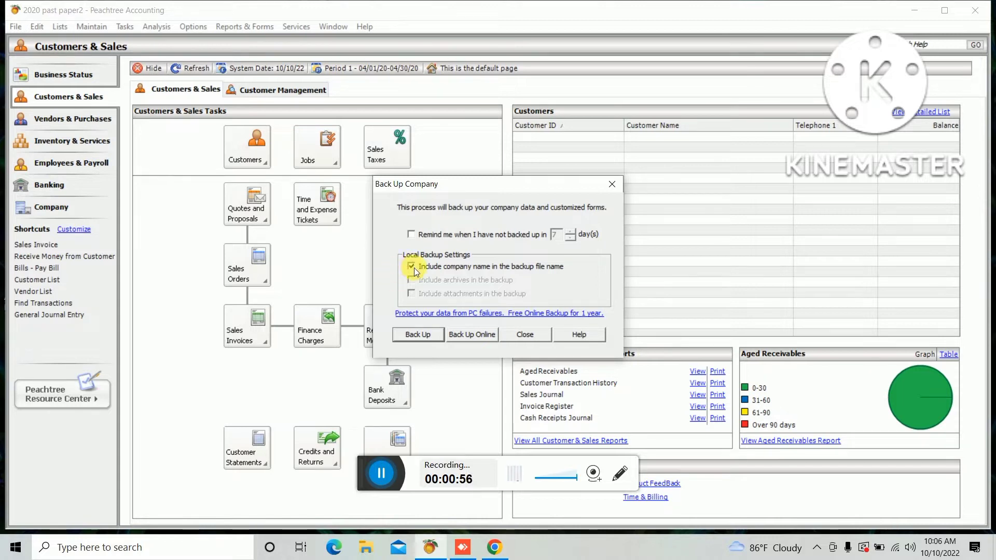
left_click(407, 335)
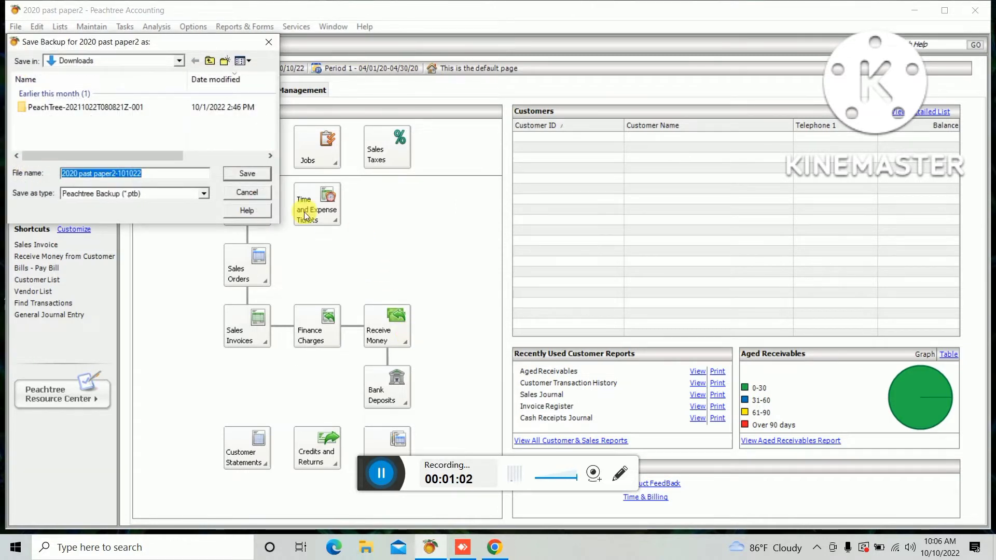
Save the backup to Downloads and accept the 6.92MB size notice
left_click(180, 61)
left_click(90, 136)
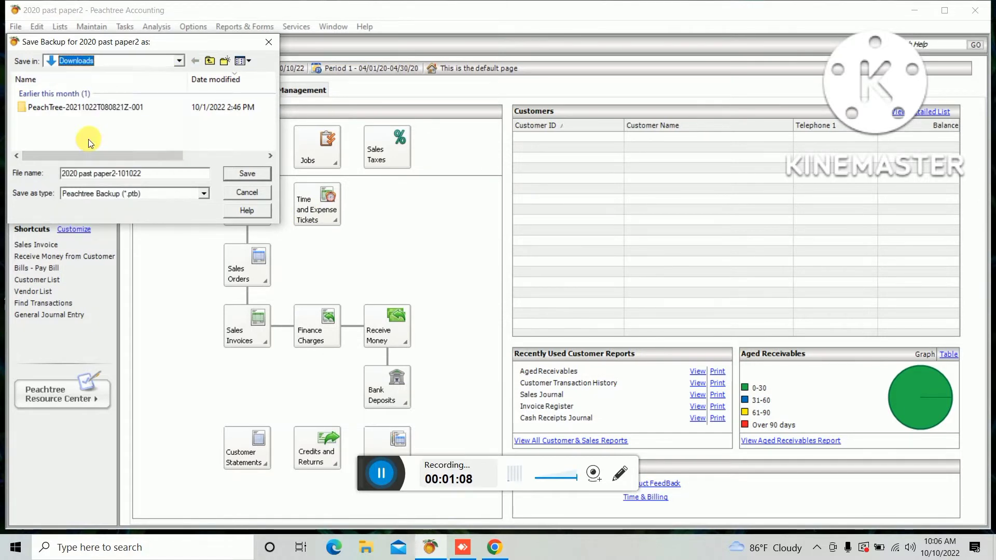
left_click(246, 175)
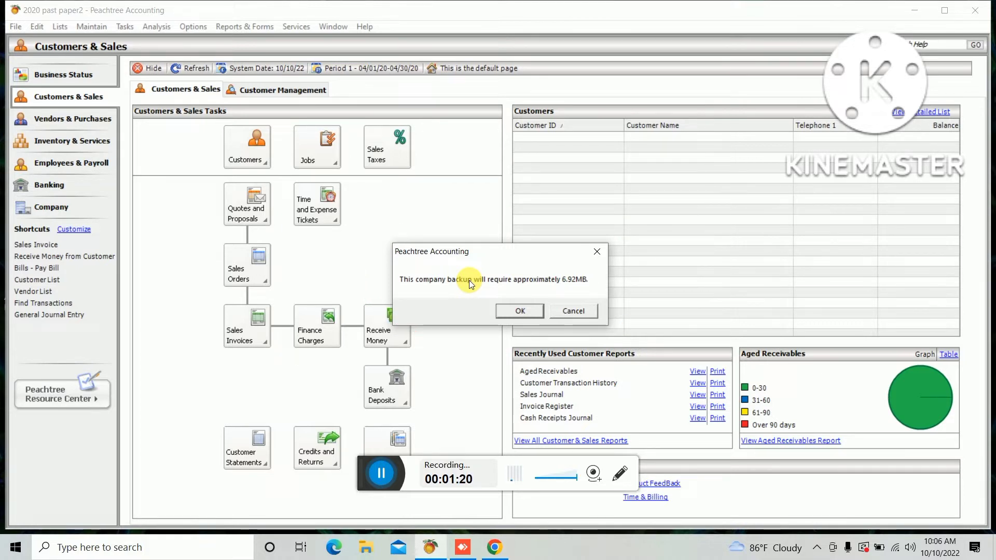
left_click(511, 315)
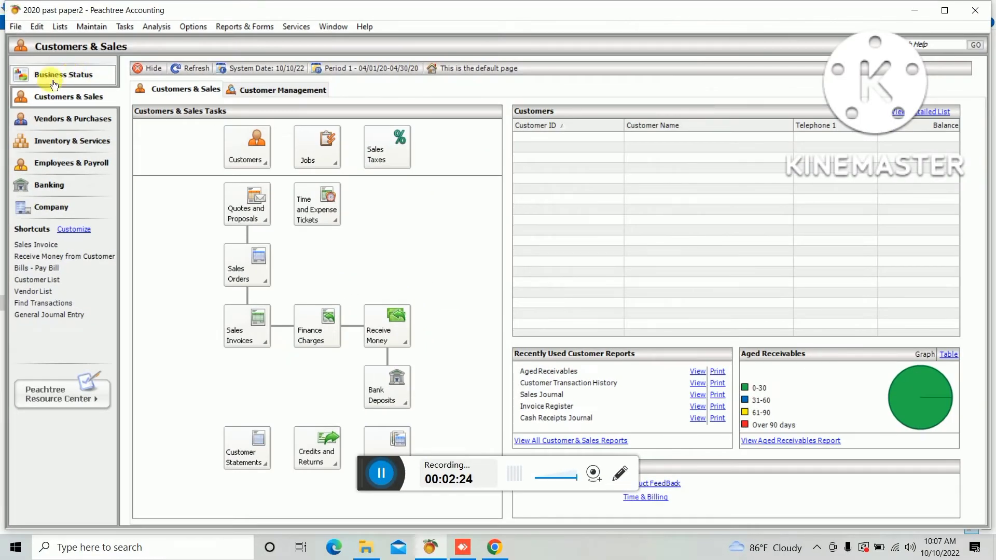
Start a restore and select '2020 past paper2-101022.ptb' in Downloads as its source
left_click(14, 30)
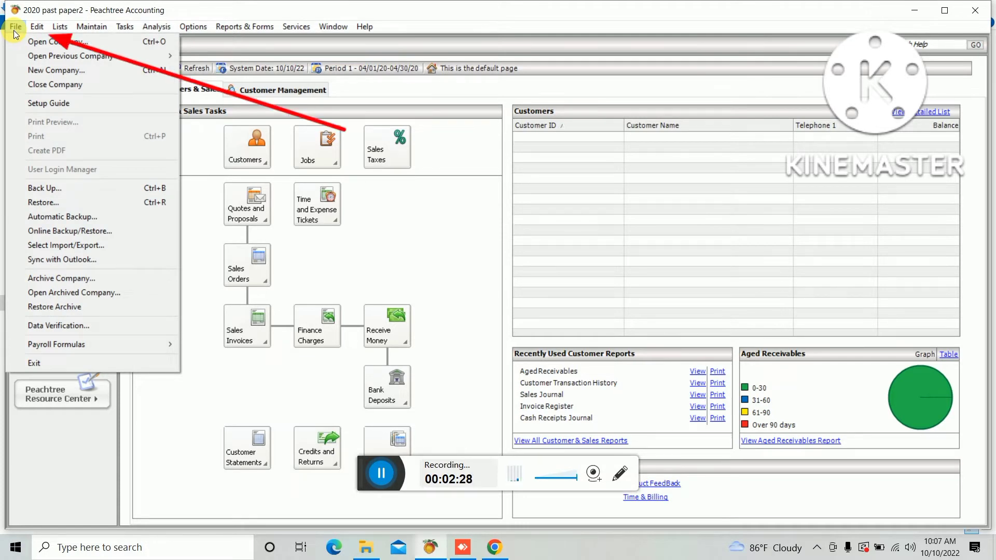
left_click(41, 202)
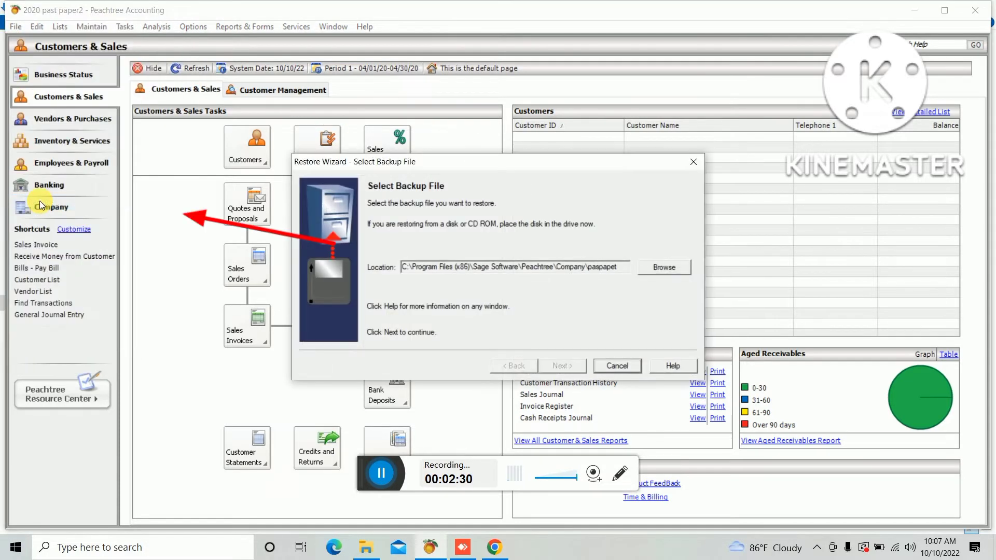
left_click(666, 268)
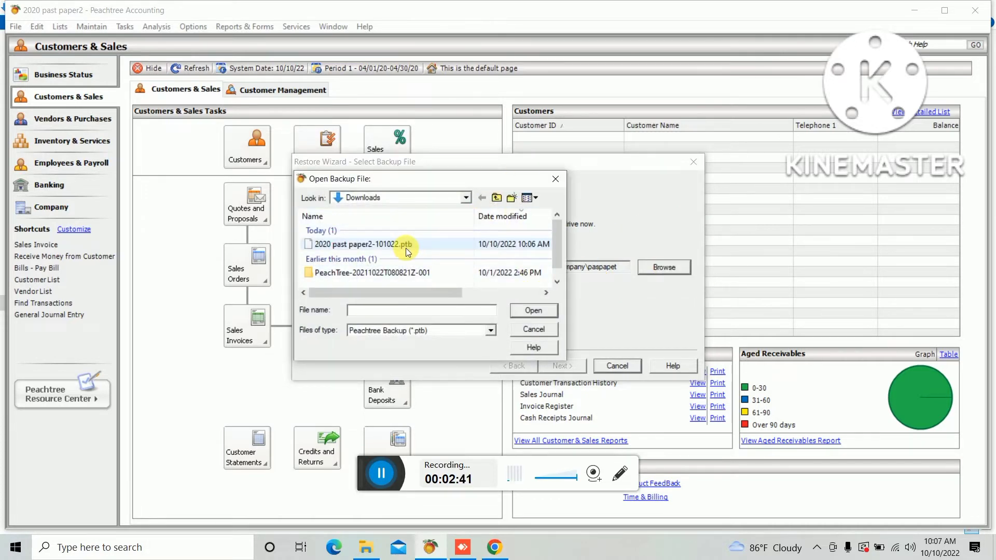
mouse_move(363, 245)
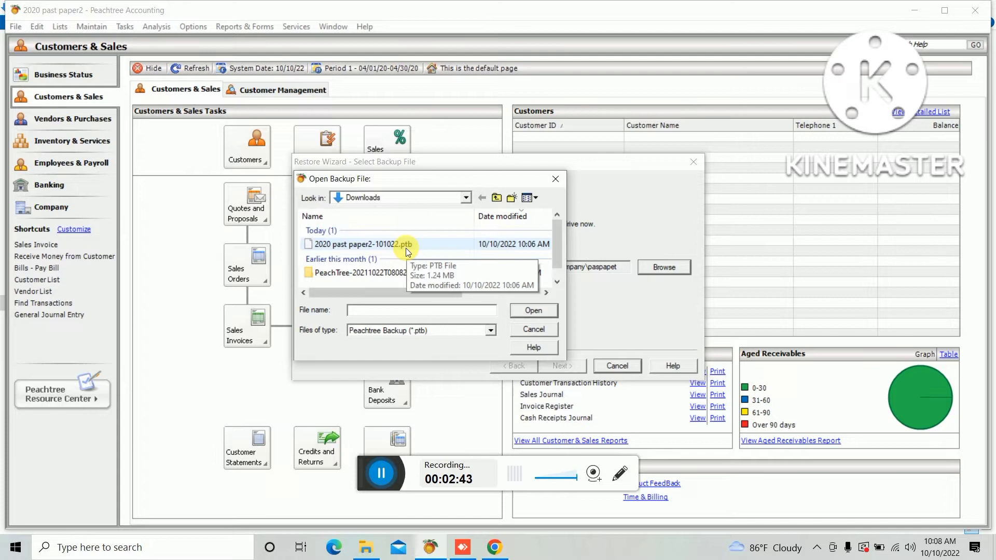
left_click(422, 246)
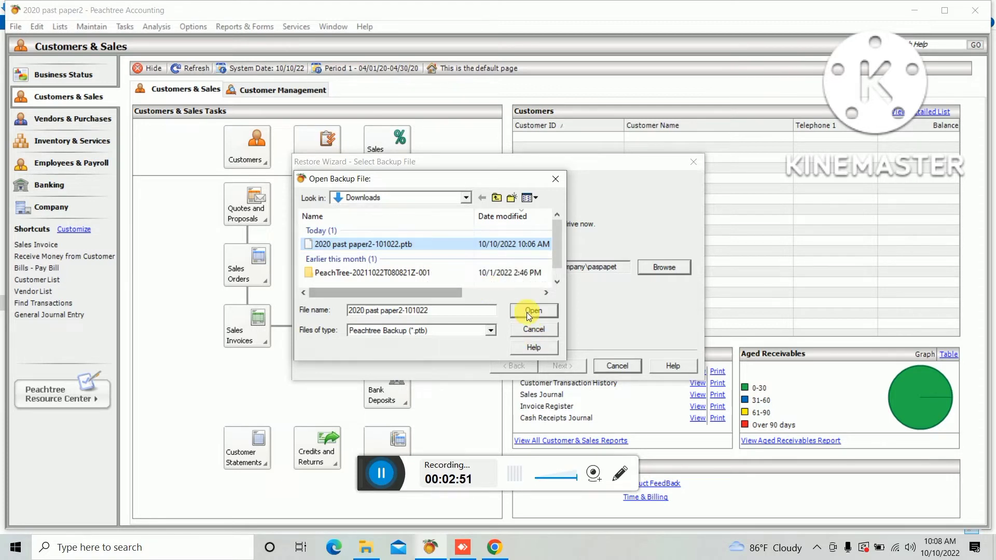
left_click(539, 308)
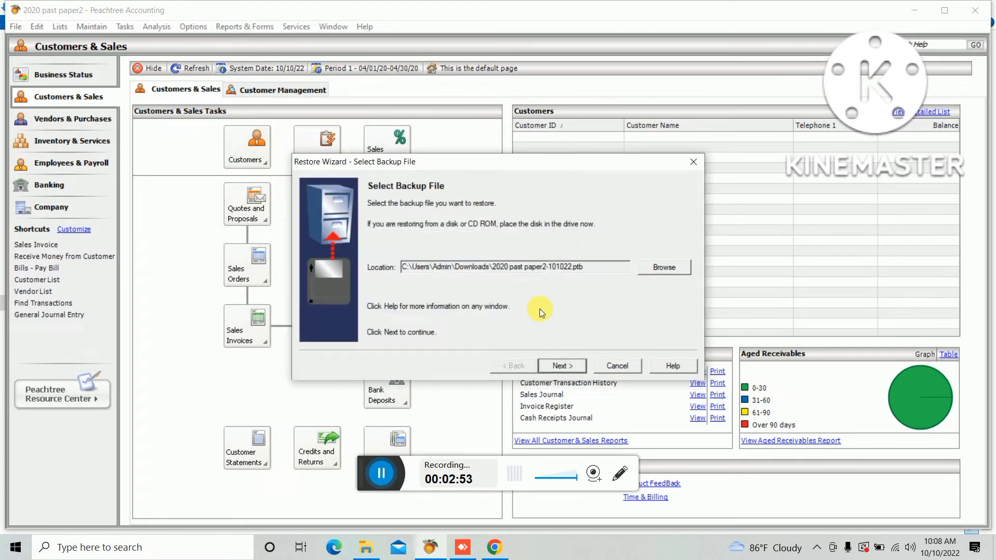
Restore only company data into the existing '2020 past paper2' company and finish
left_click(570, 366)
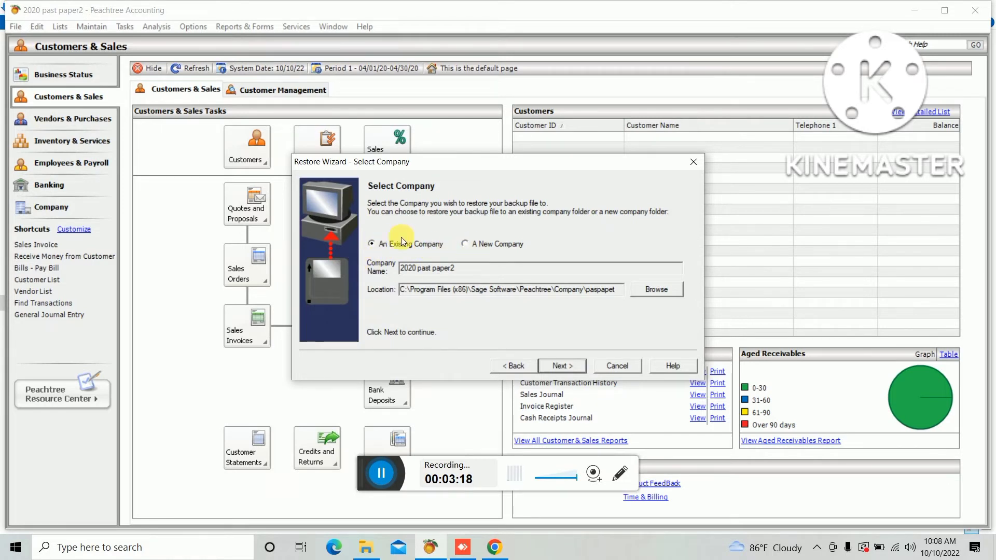
left_click(466, 244)
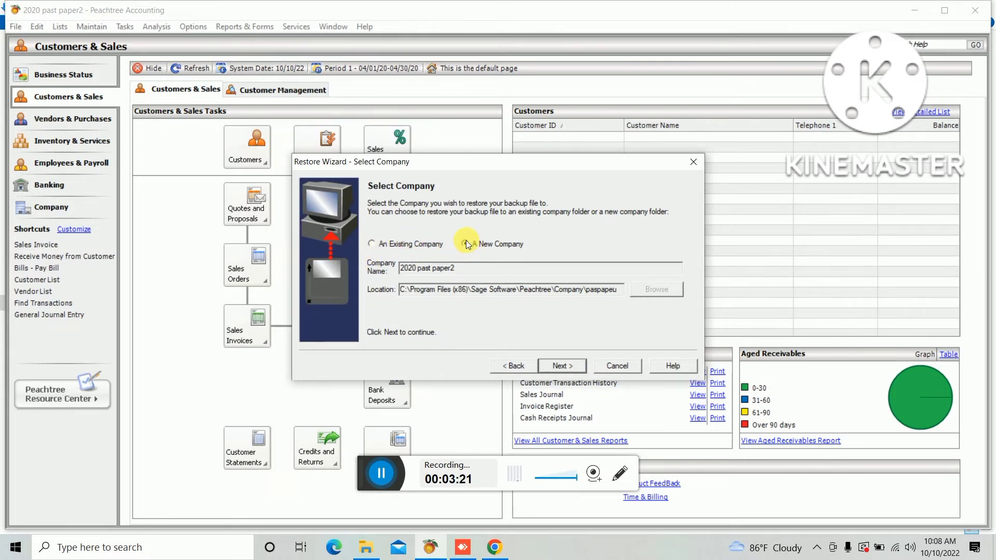
left_click(371, 244)
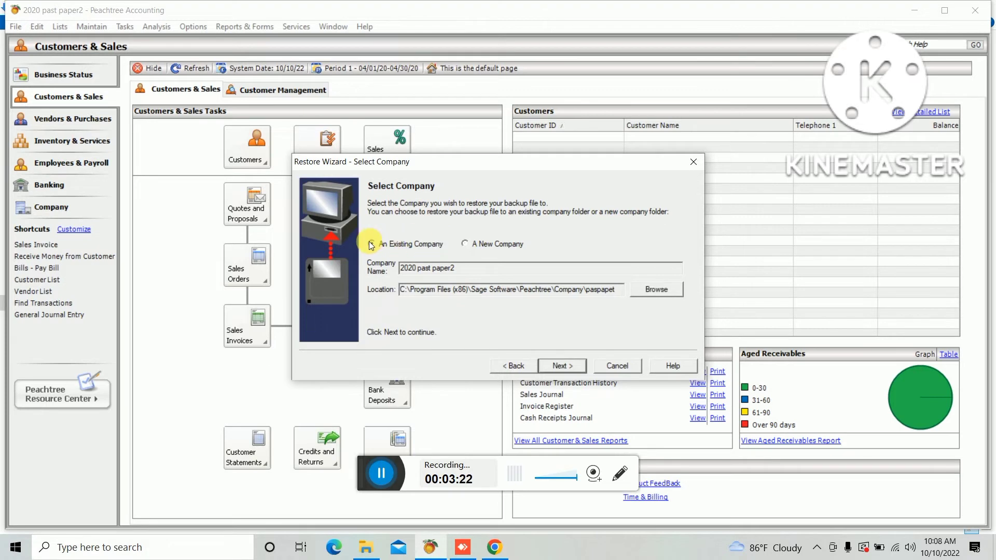
left_click(559, 368)
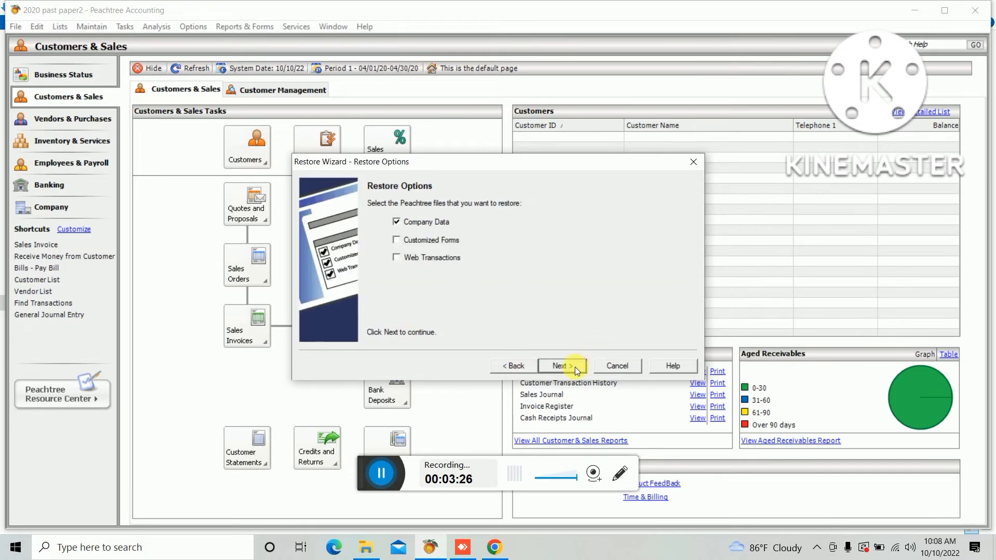
left_click(571, 367)
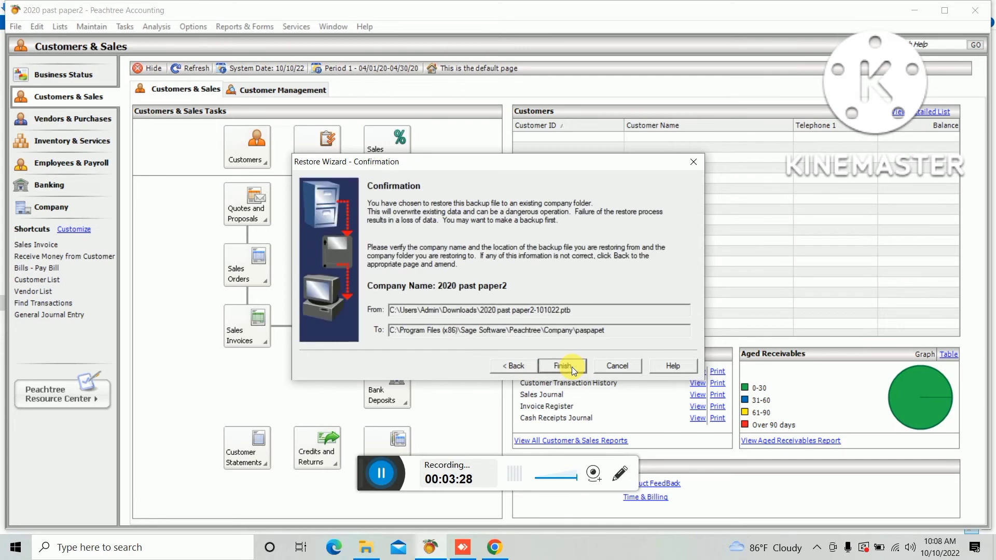
left_click(572, 367)
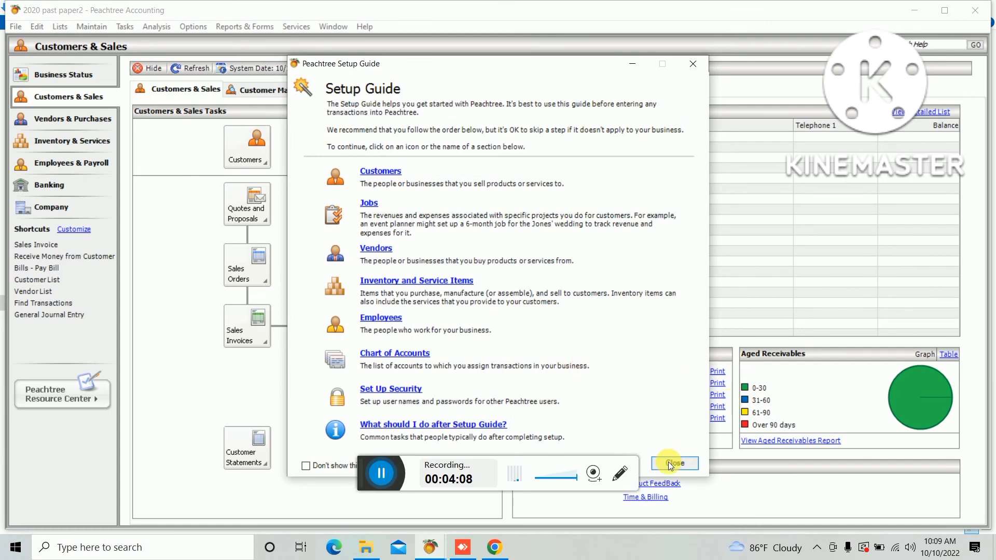
Close the Peachtree Setup Guide, then open and dismiss the File menu
left_click(670, 463)
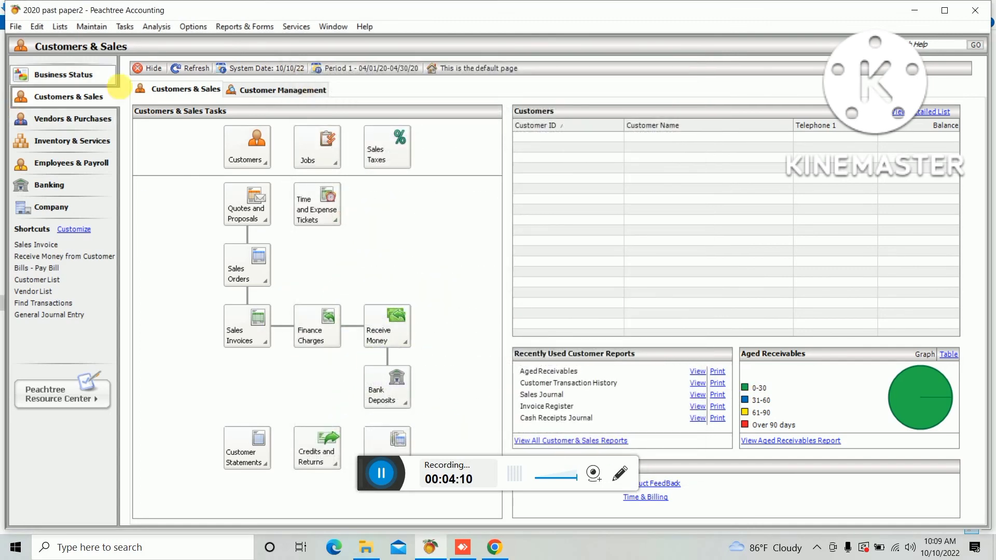
left_click(18, 27)
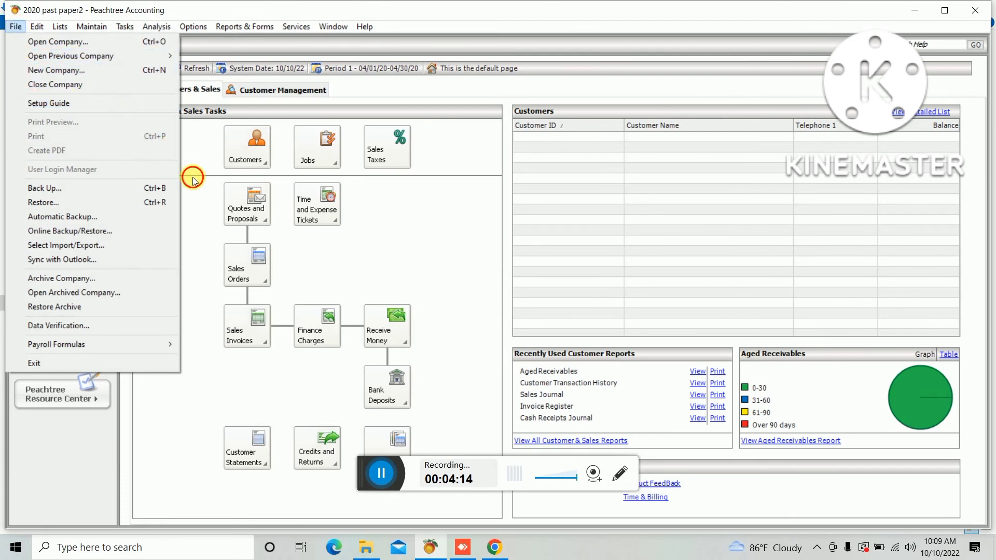
left_click(193, 255)
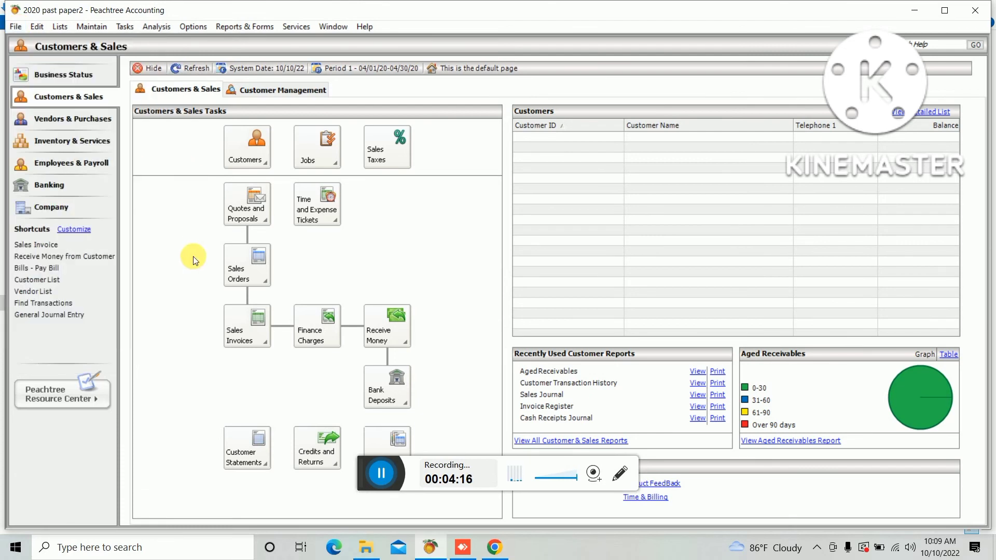